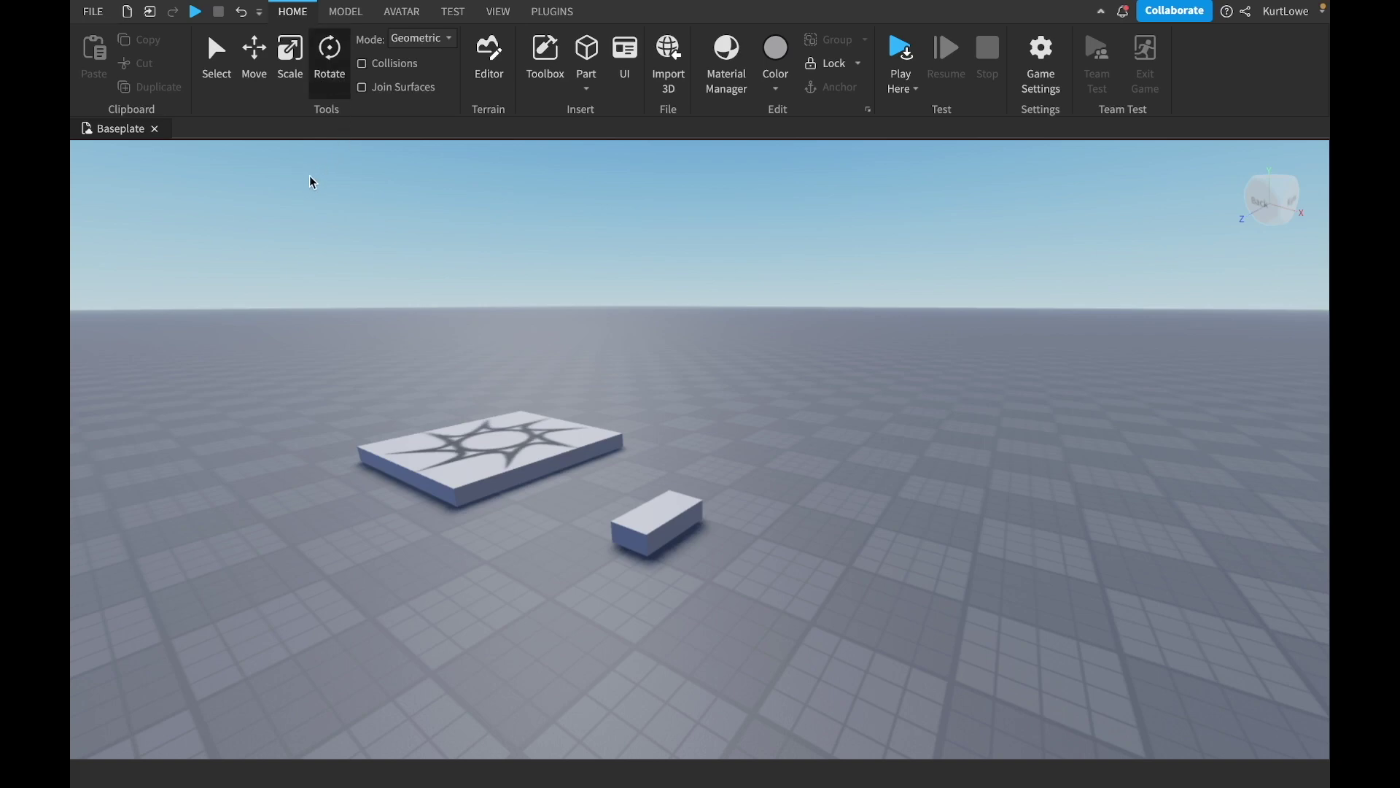
- Re-activate the Rotate tool, select the small block, then switch to the Move tool
left_click(335, 77)
left_click(336, 77)
right_click_drag(993, 429, 993, 431)
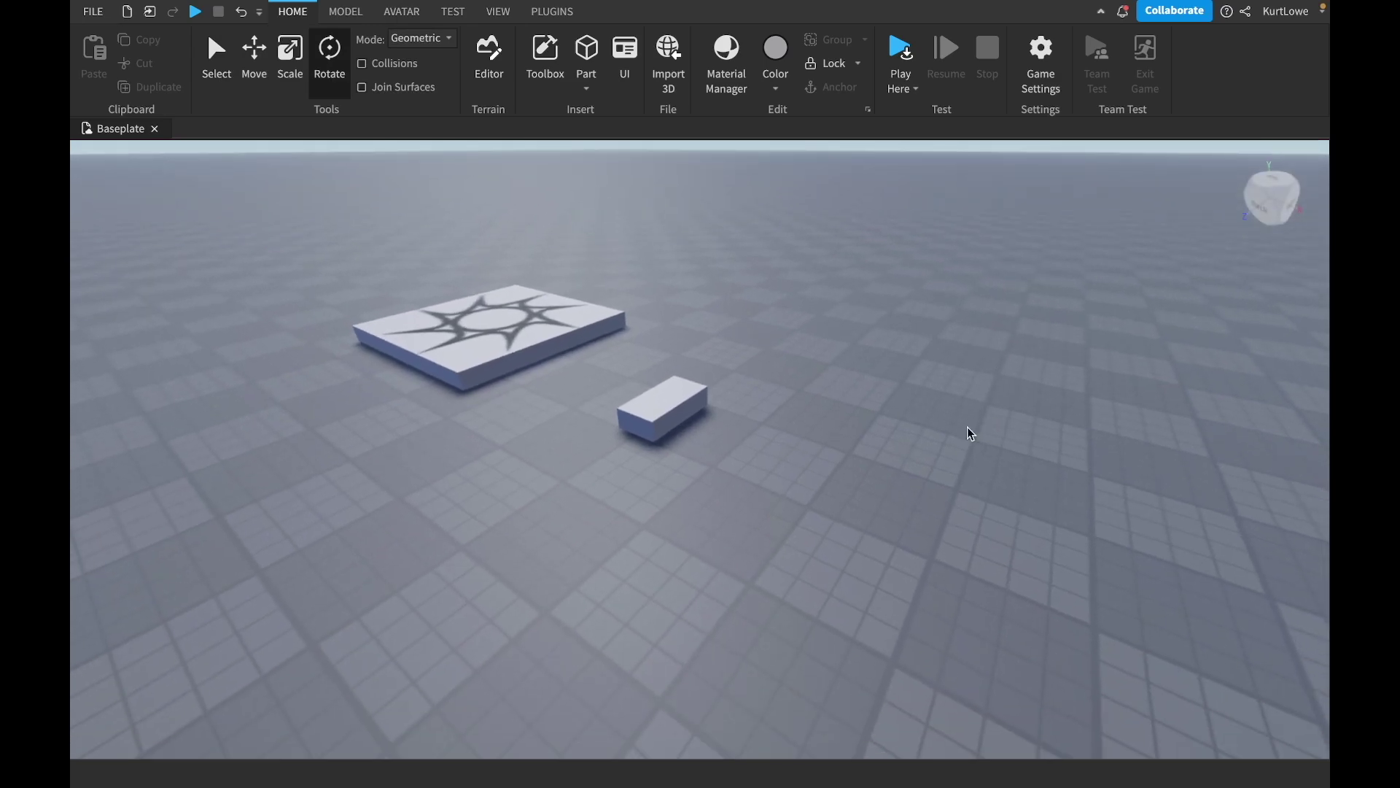
left_click(679, 412)
right_click_drag(864, 428, 848, 392)
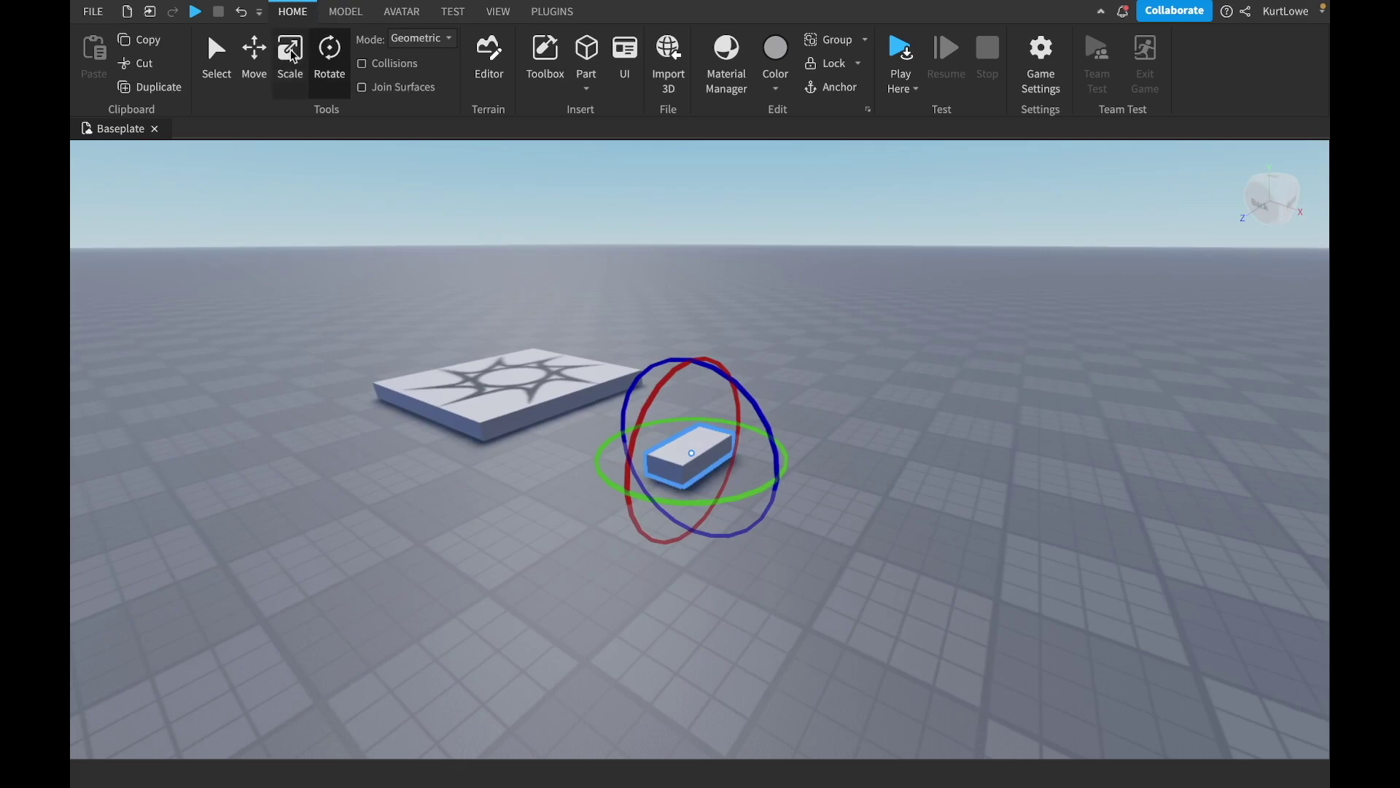
left_click(255, 58)
left_click(290, 58)
left_click(339, 75)
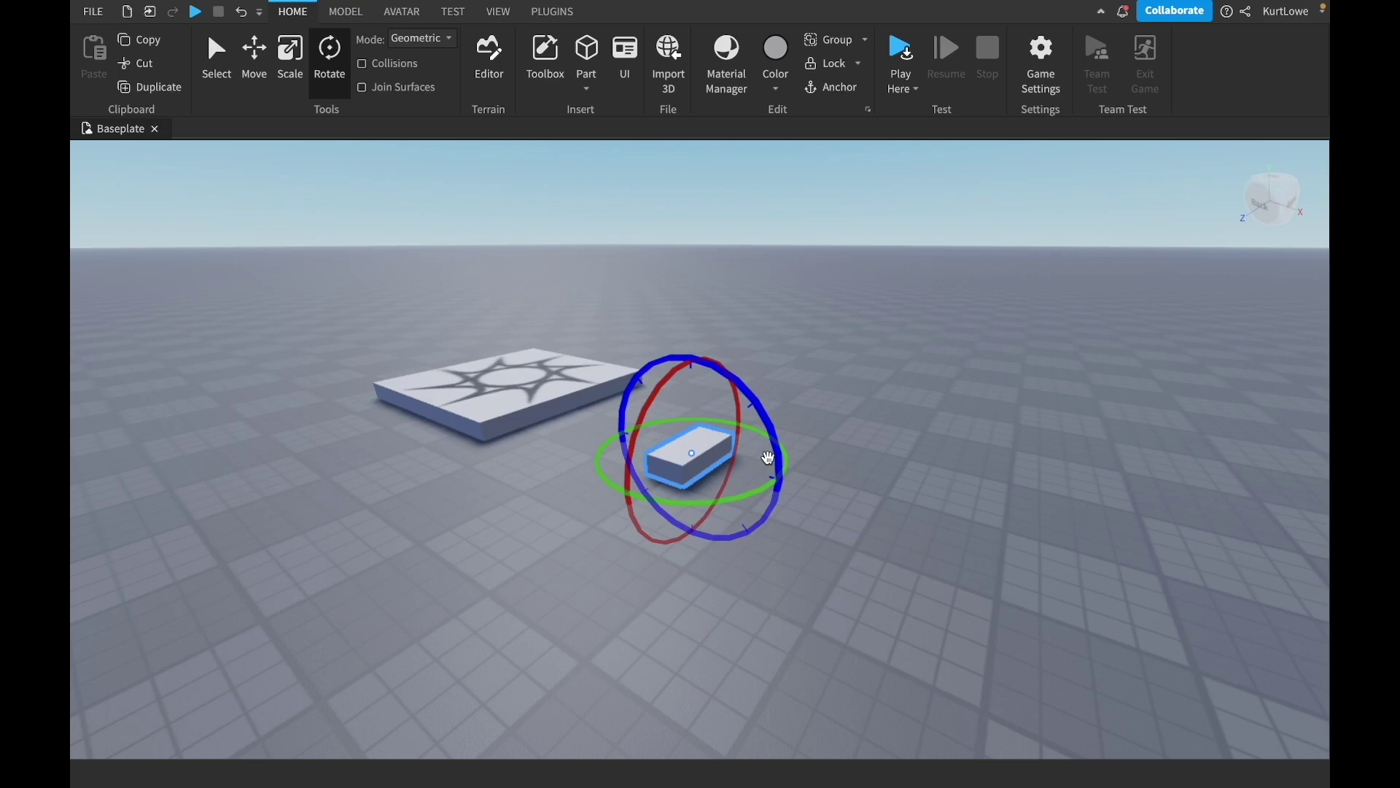
right_click_drag(846, 402, 845, 402)
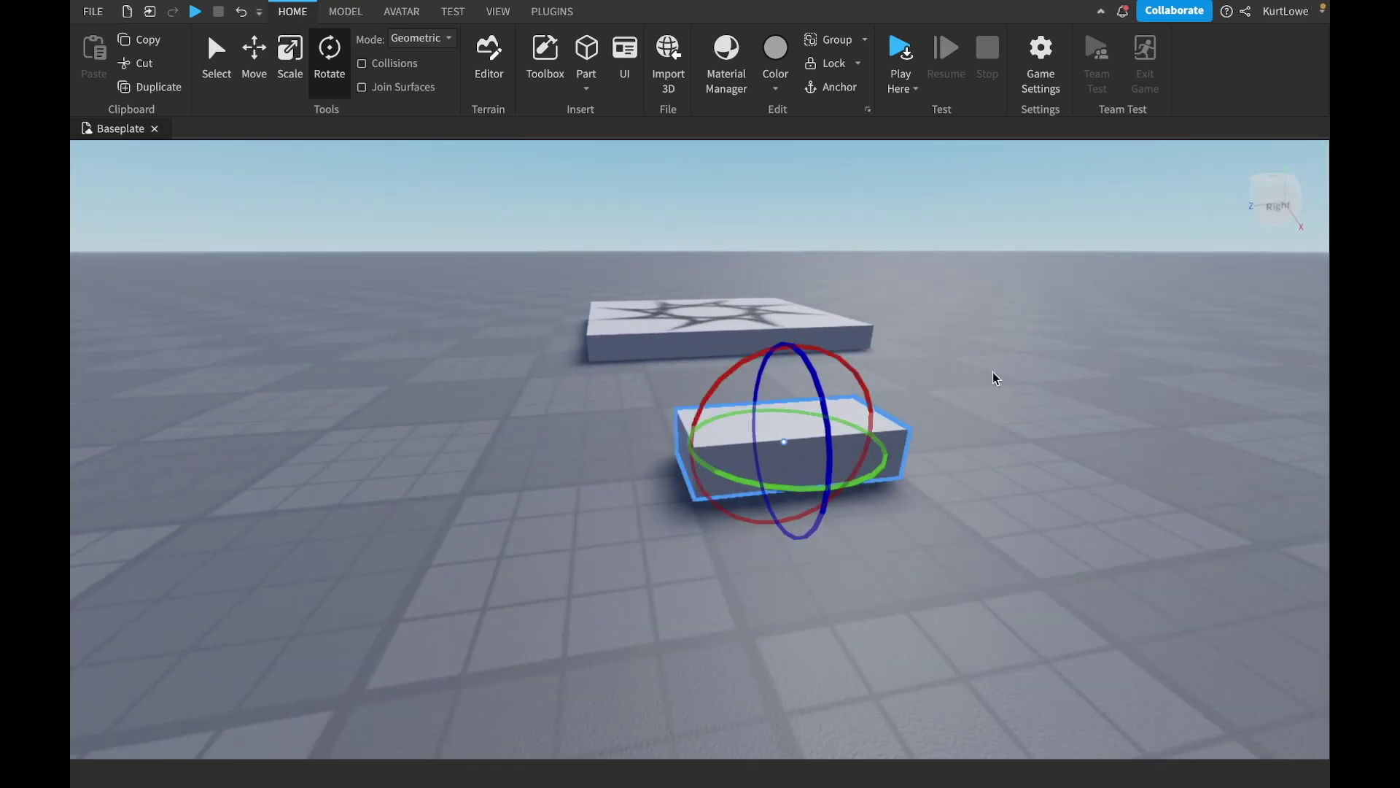
scroll(998, 372, "down", 5)
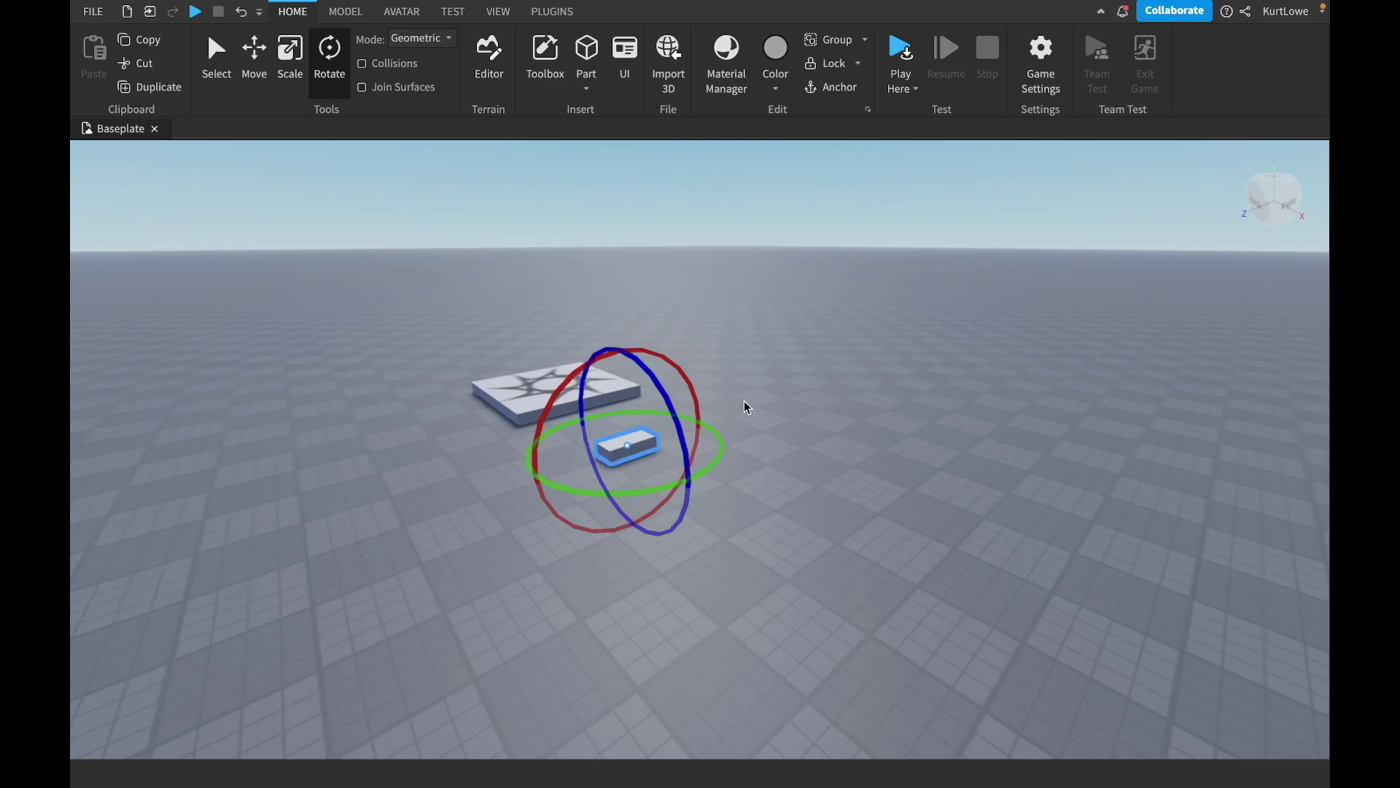
right_click_drag(770, 399, 771, 406)
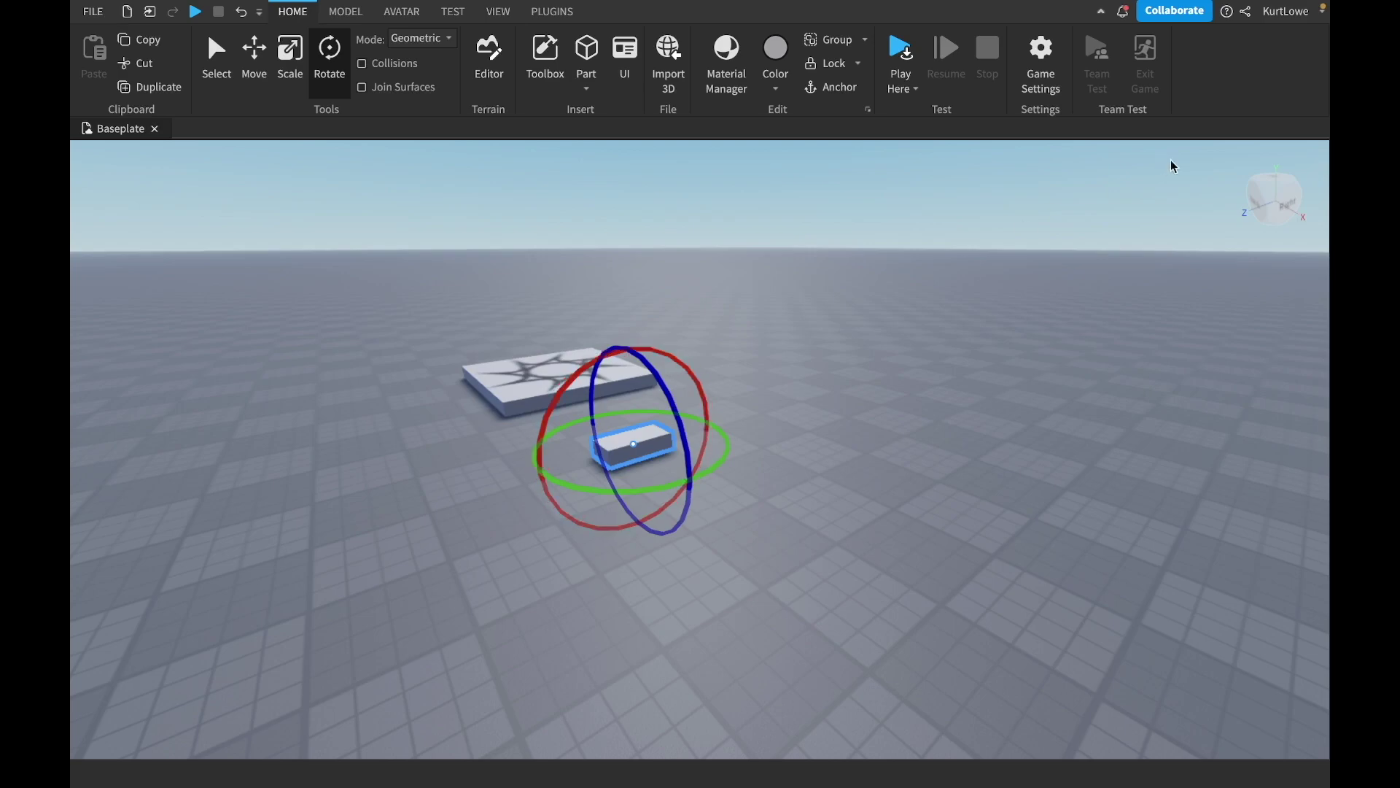
- Snap the camera to the Right view using the view cube
left_click(1295, 219)
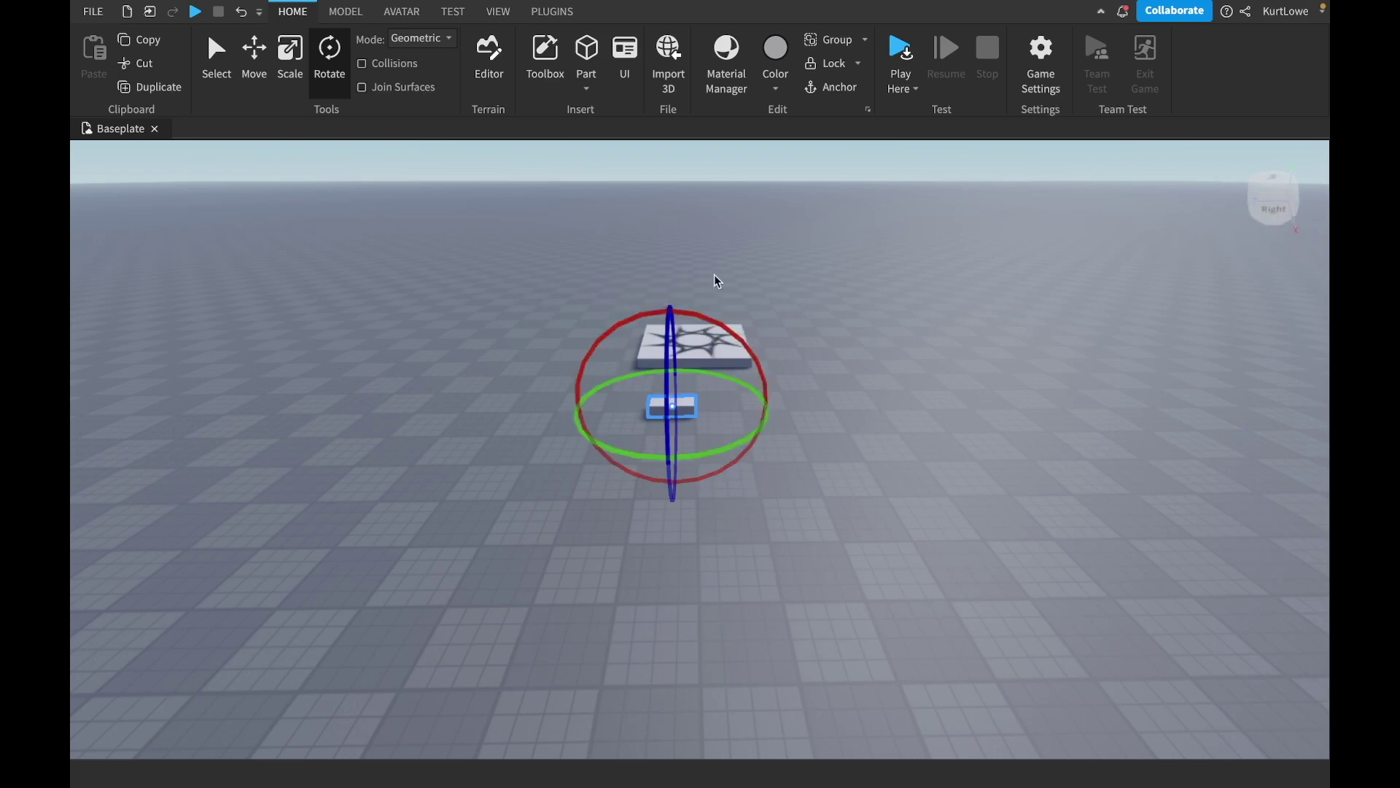
left_click_drag(719, 282, 840, 473)
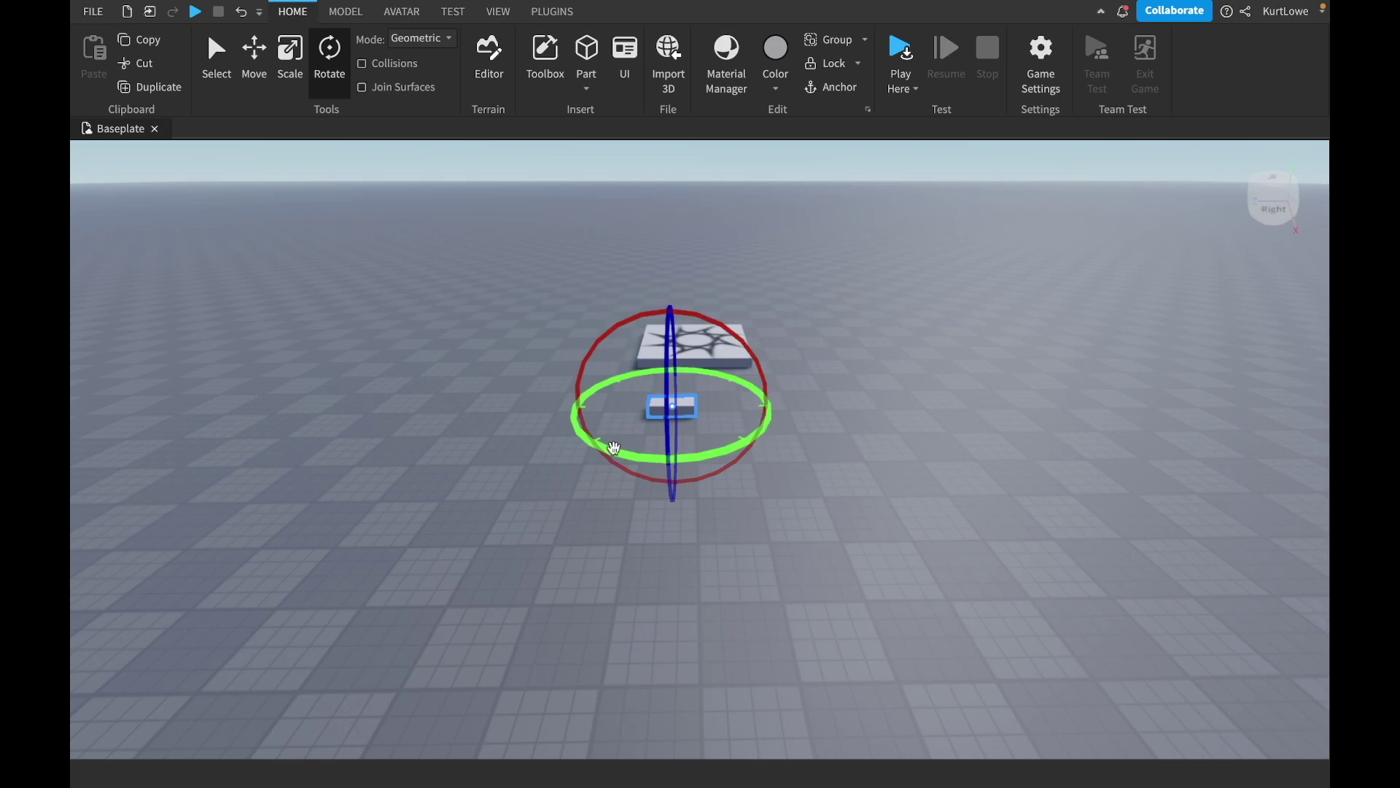
- Drag the red ring back and forth to turn the small block about its X axis
key("a")
right_click_drag(848, 455, 848, 454)
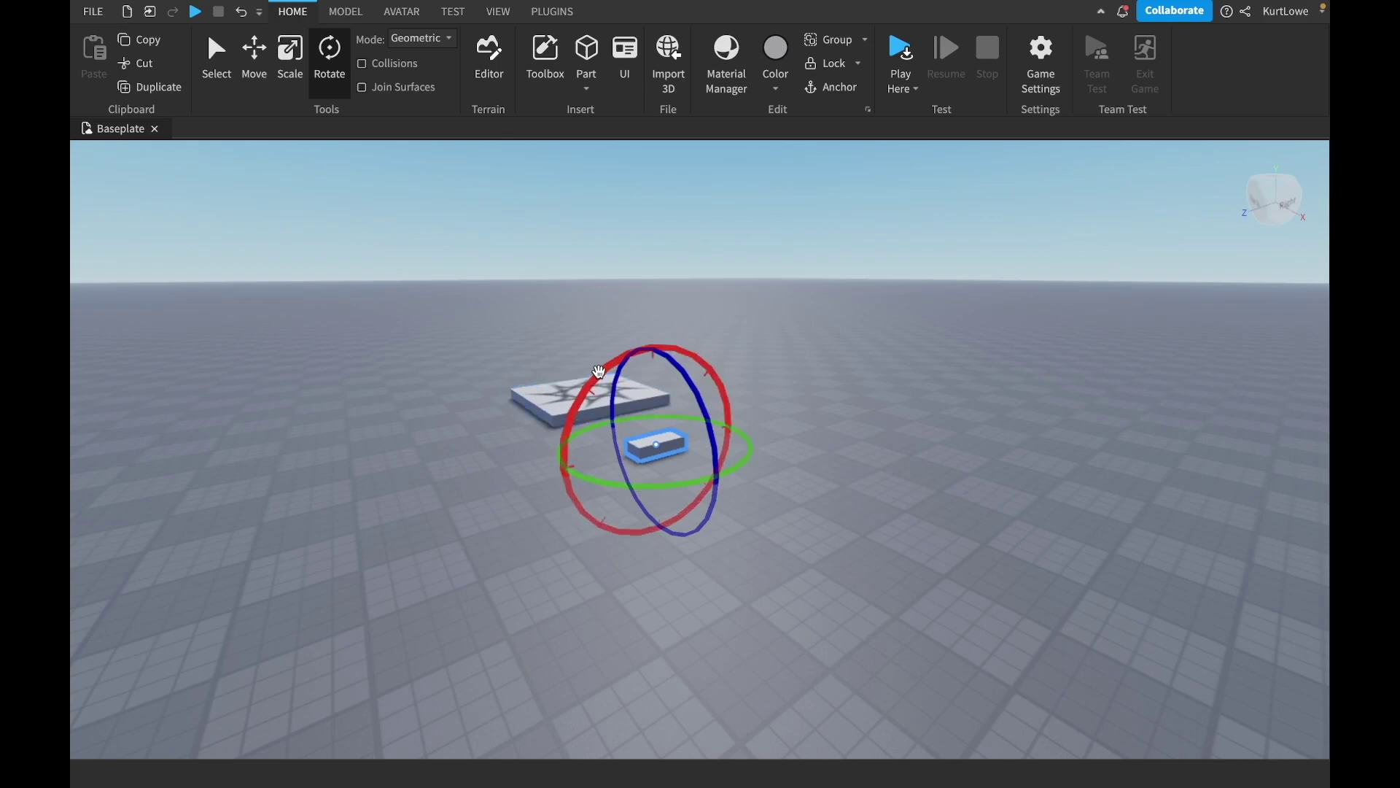
left_click_drag(599, 374, 600, 374)
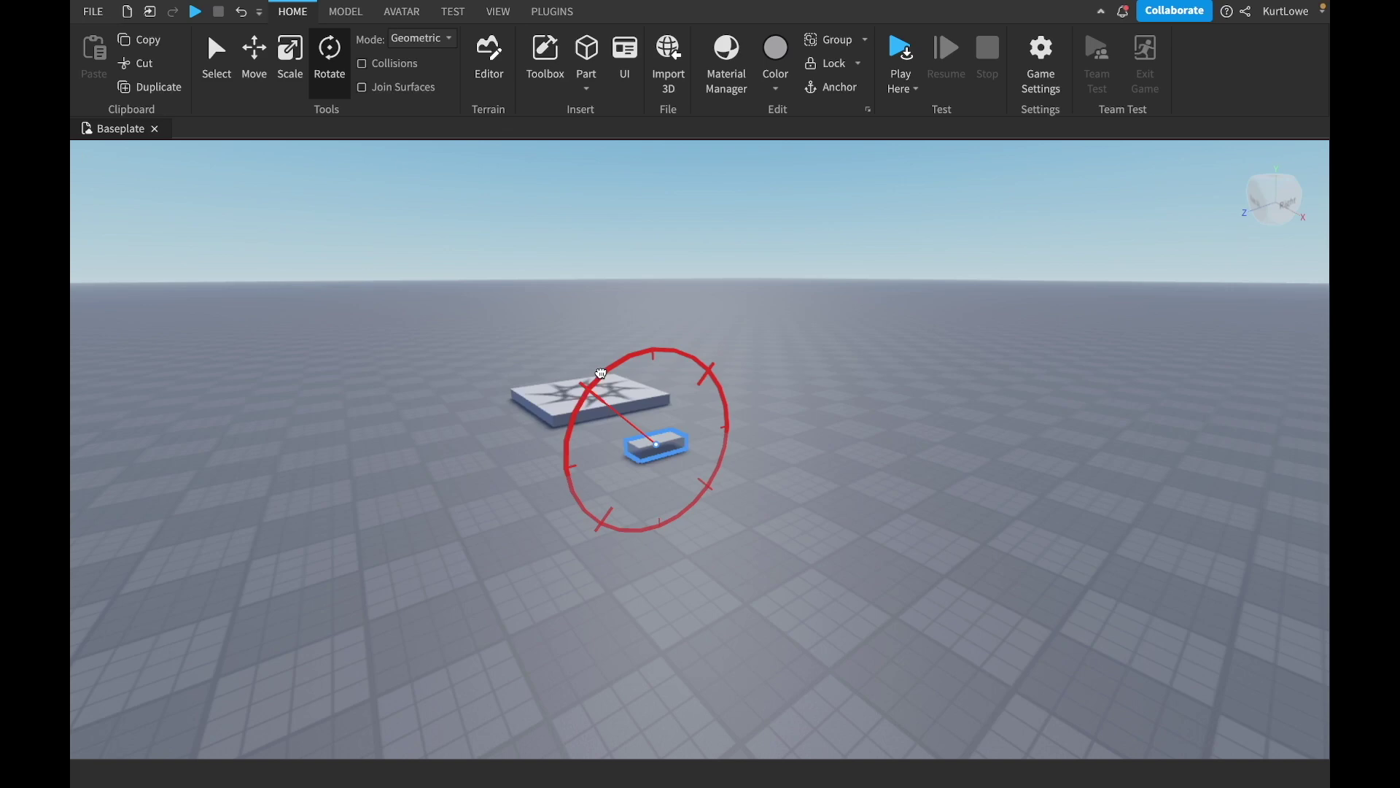
left_click_drag(601, 373, 644, 360)
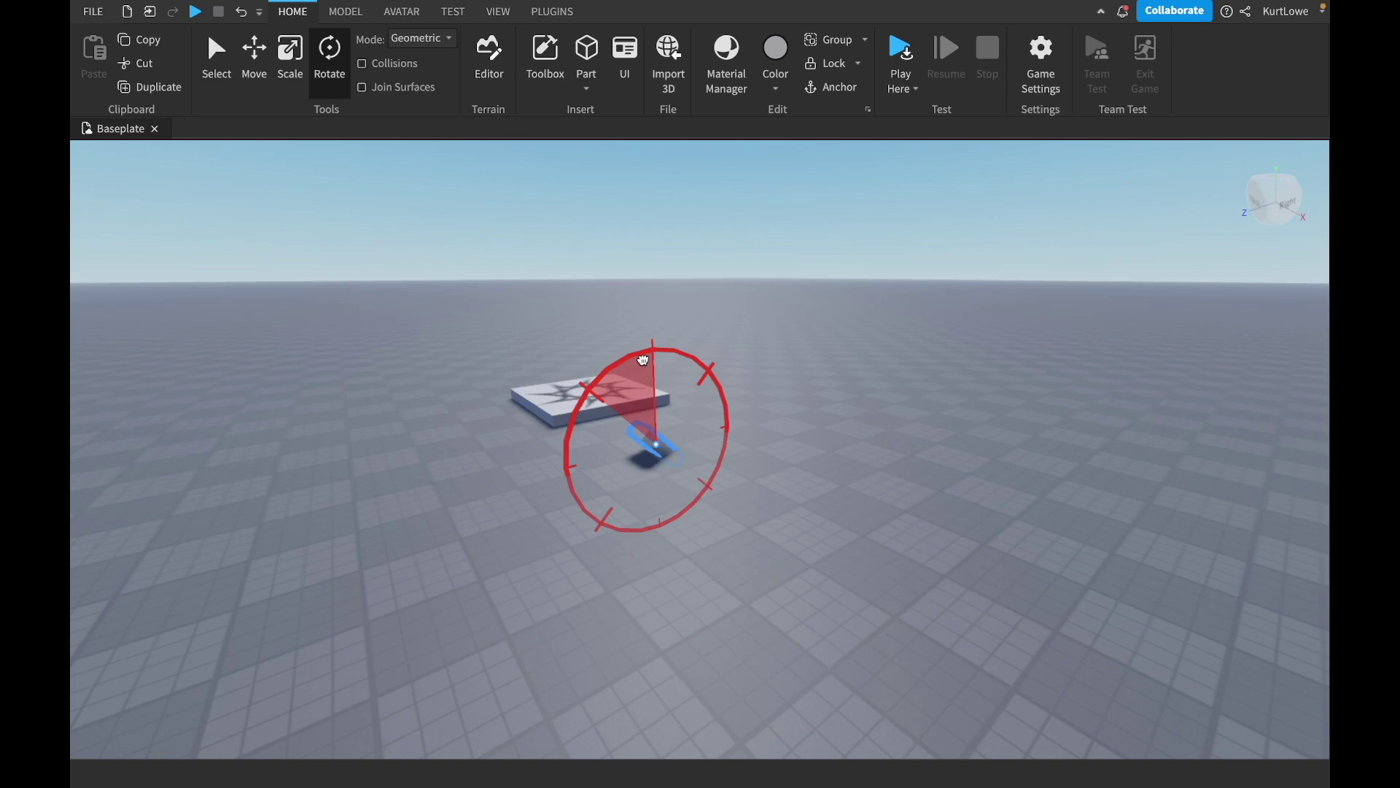
left_click_drag(644, 360, 585, 385)
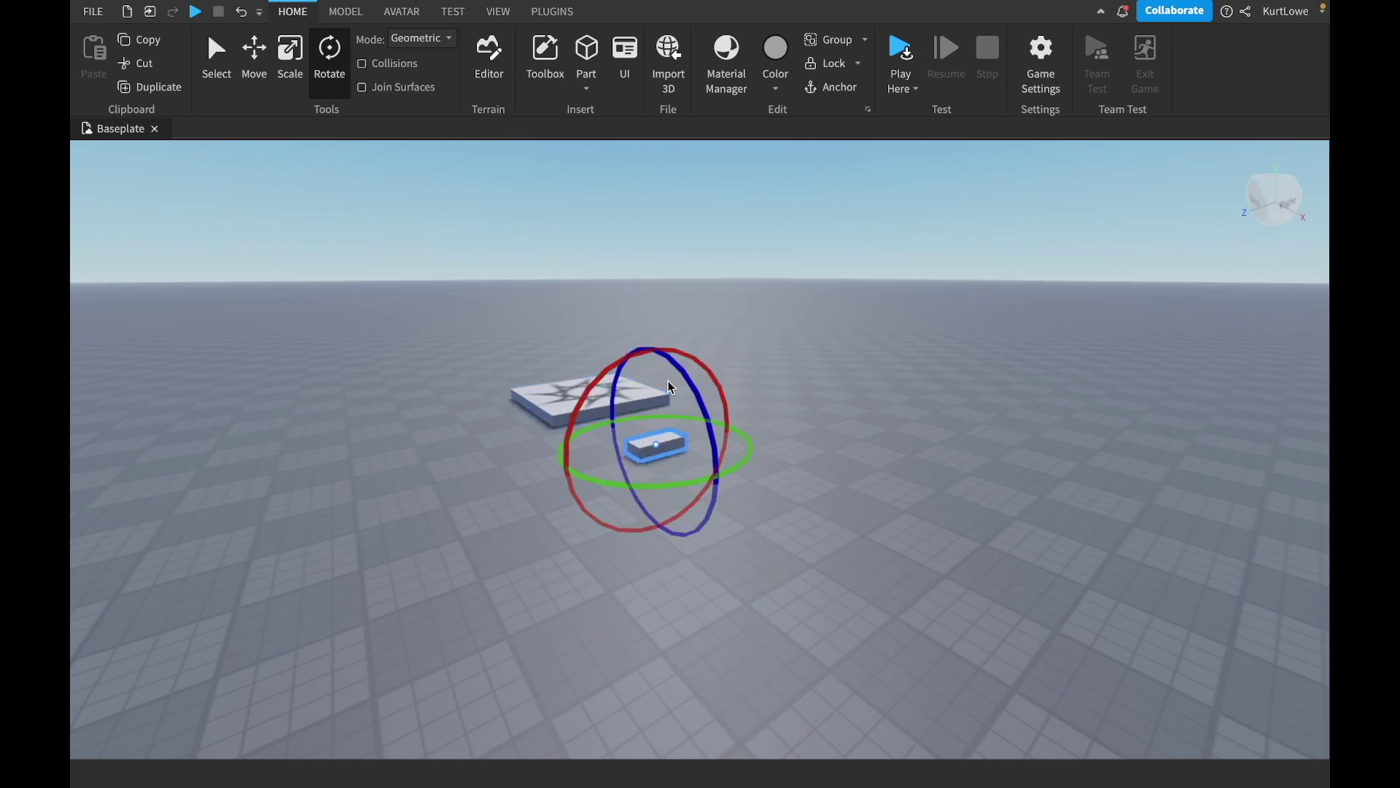
- Orbit the camera until it faces the small block's right side
right_click_drag(866, 342, 866, 343)
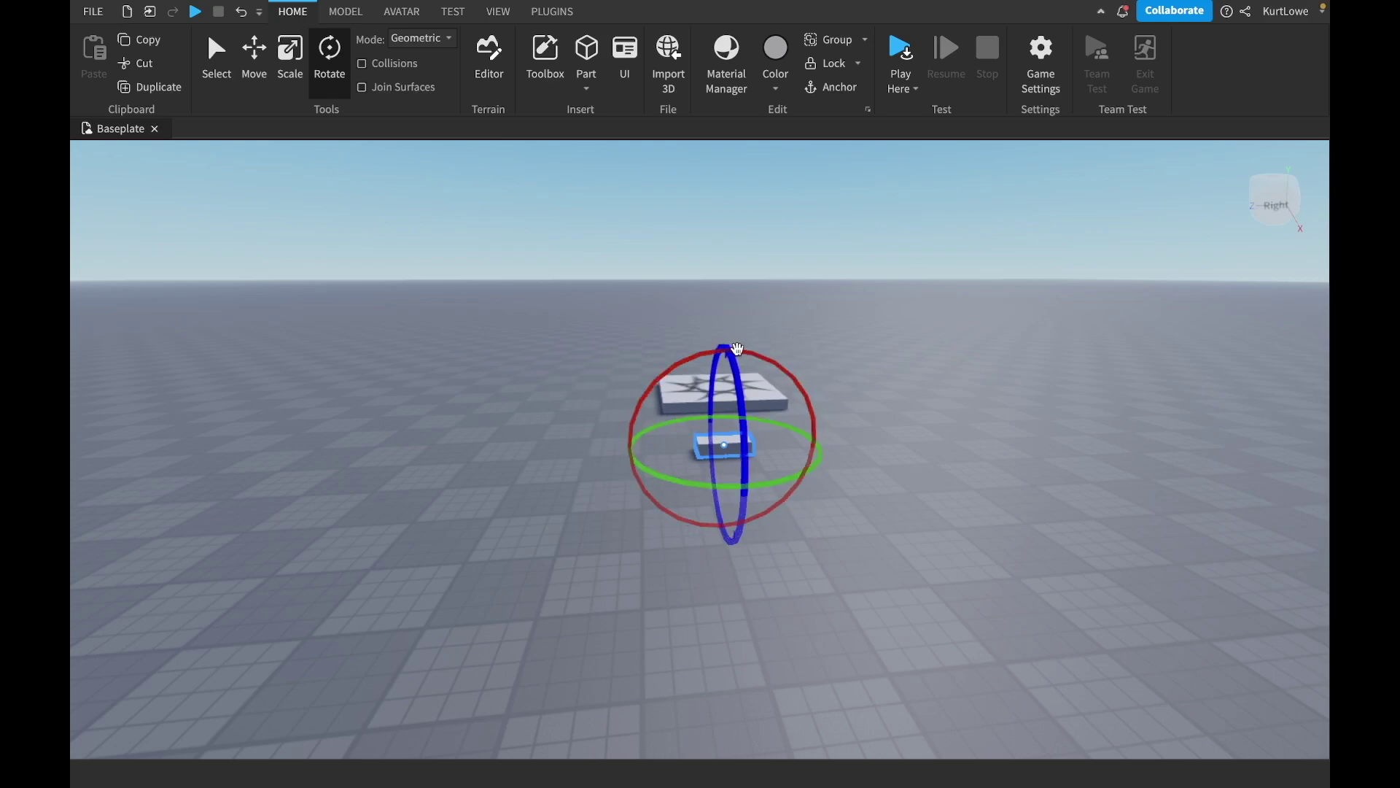
- Turn the block about its X axis with the red ring, then its Y axis with the green ring
left_click_drag(737, 350, 709, 355)
right_click_drag(861, 351, 860, 351)
left_click_drag(679, 526, 743, 503)
right_click_drag(791, 495, 792, 499)
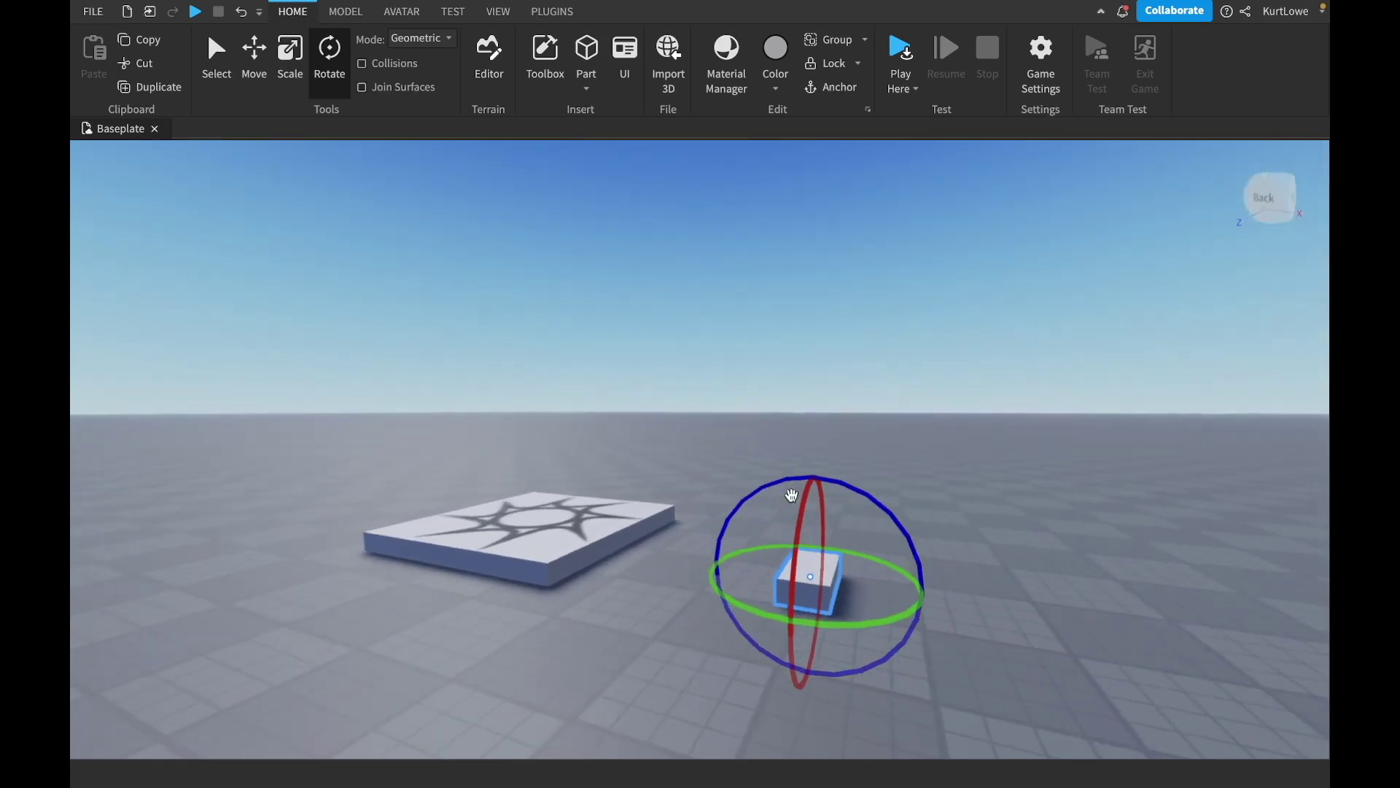
- Drag the blue ring to turn the block about its Z axis
scroll(819, 466, "down", 2)
mouse_move(820, 466)
left_mouse_down()
mouse_move(842, 554)
mouse_move(825, 606)
mouse_move(771, 622)
mouse_move(716, 613)
mouse_move(677, 572)
mouse_move(668, 499)
mouse_move(739, 459)
mouse_move(839, 468)
left_mouse_up()
right_click_drag(879, 421, 862, 373)
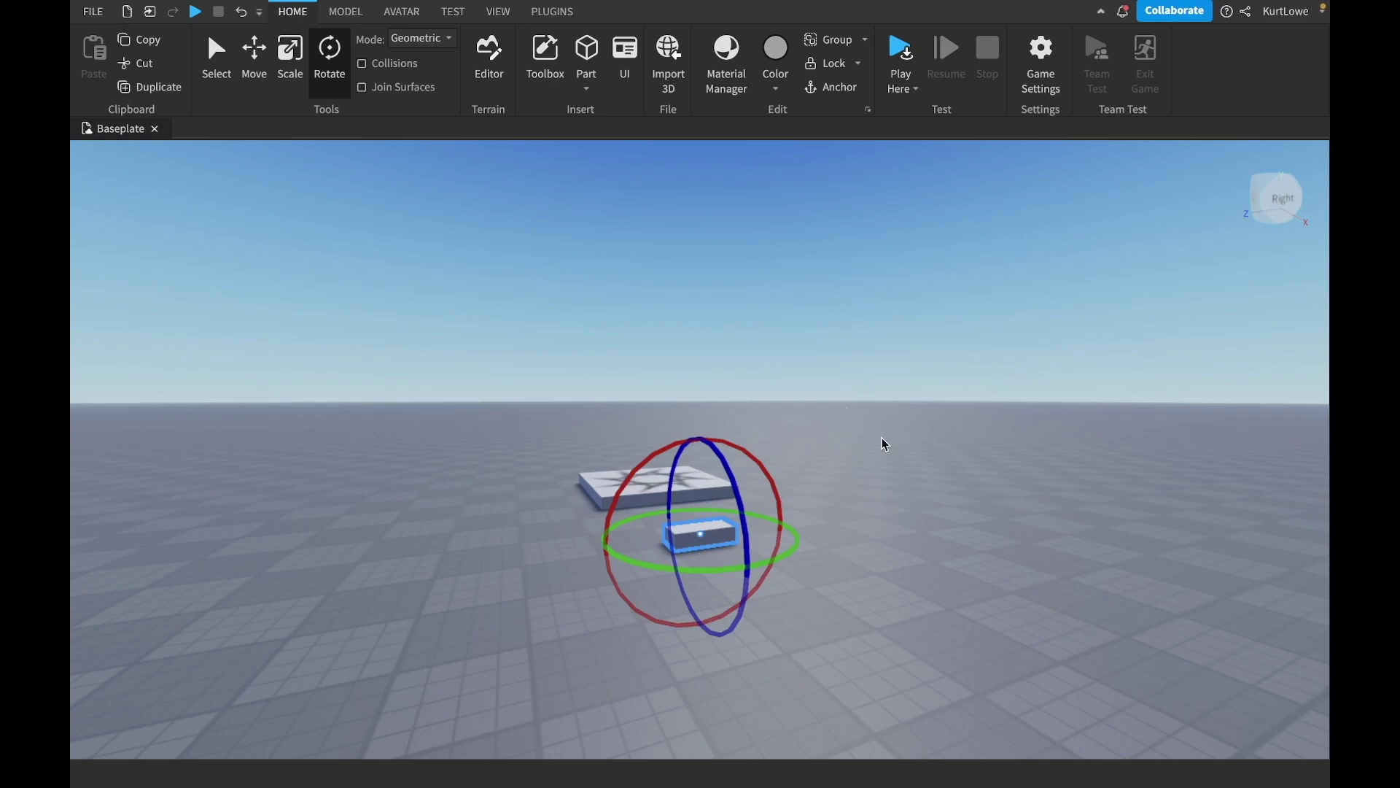
scroll(882, 438, "up", 6)
- Focus the camera on the small block with F, then spin it about its Y axis with the green ring
right_click_drag(882, 437, 881, 441)
key("f")
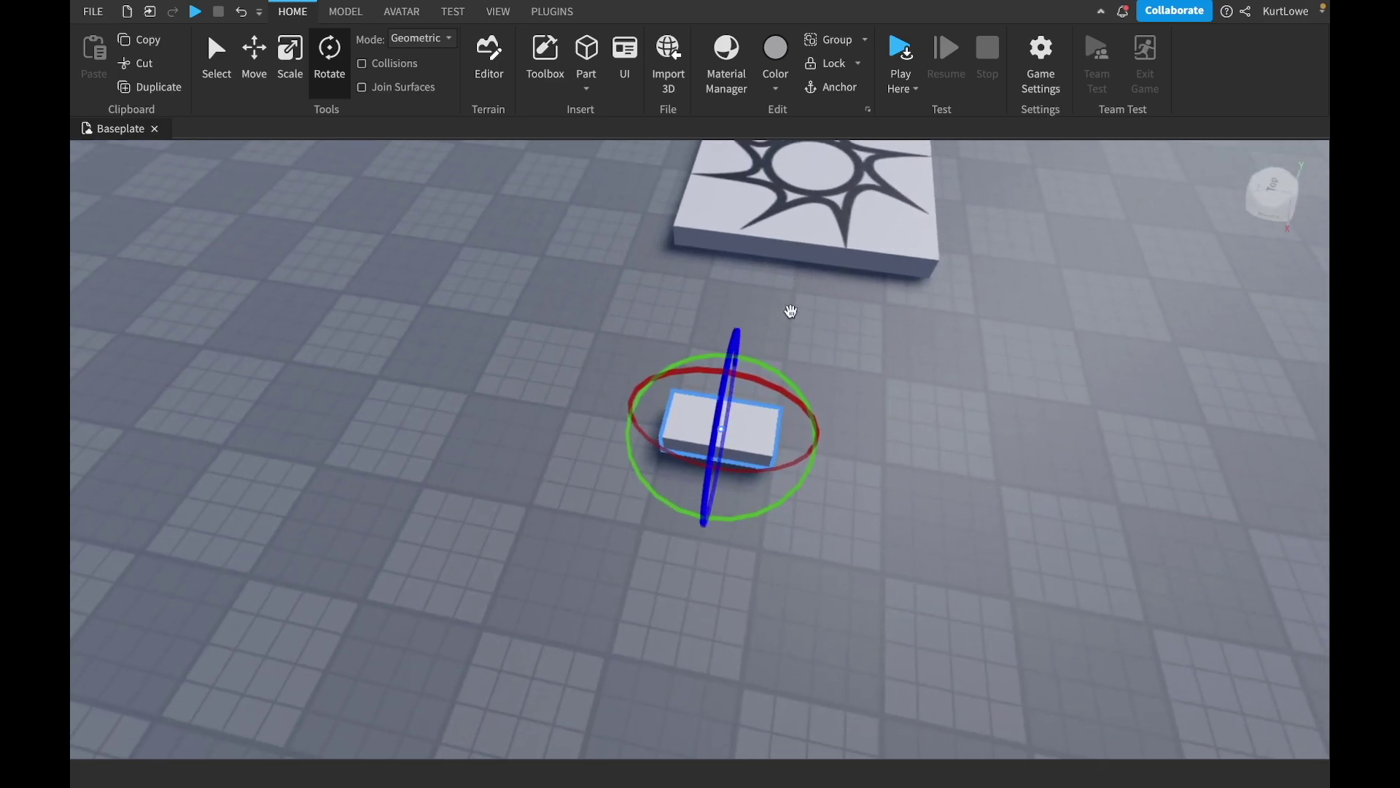
scroll(800, 448, "up", 1)
scroll(800, 447, "down", 3)
right_click_drag(799, 446, 801, 447)
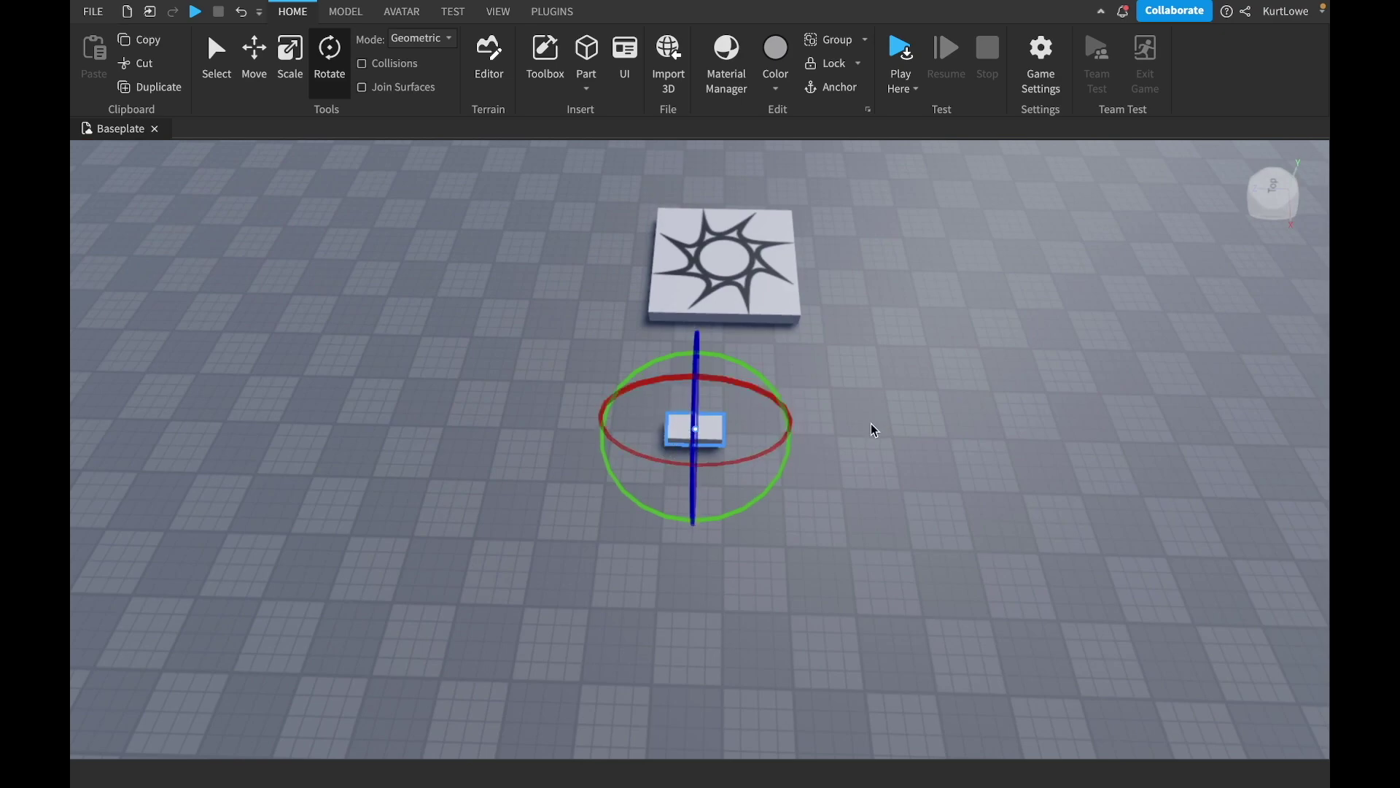
right_click_drag(871, 423, 871, 423)
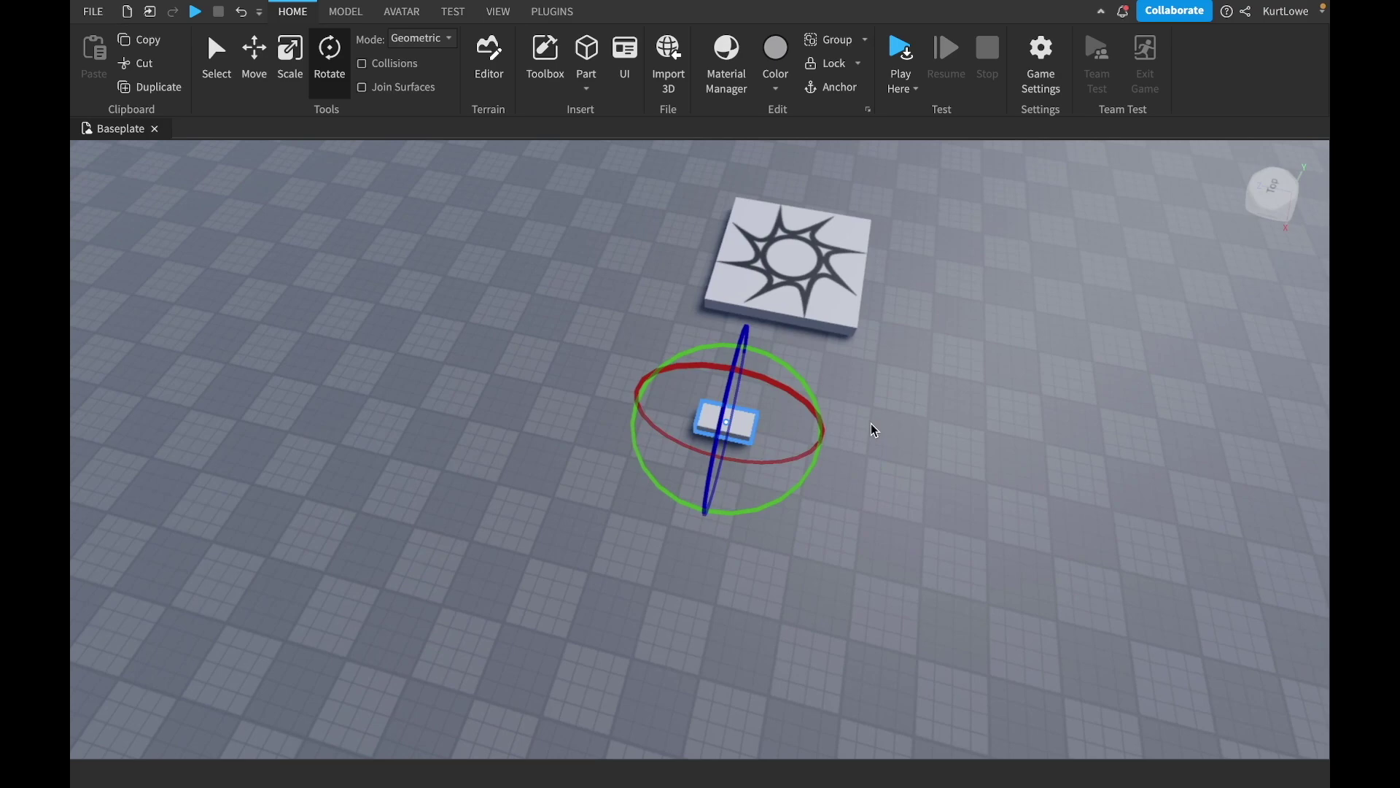
scroll(872, 418, "up", 3)
scroll(871, 422, "down", 3)
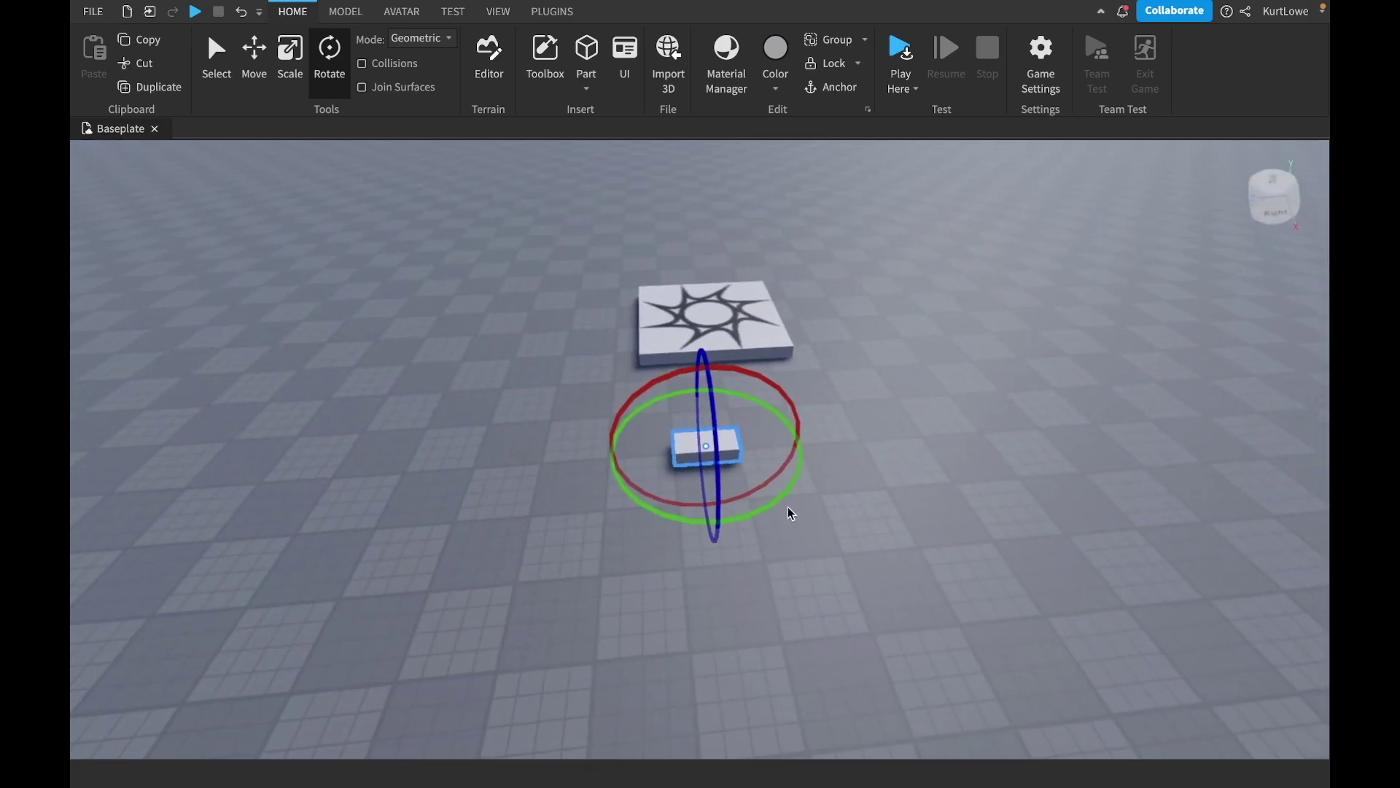
right_click_drag(788, 506, 774, 512)
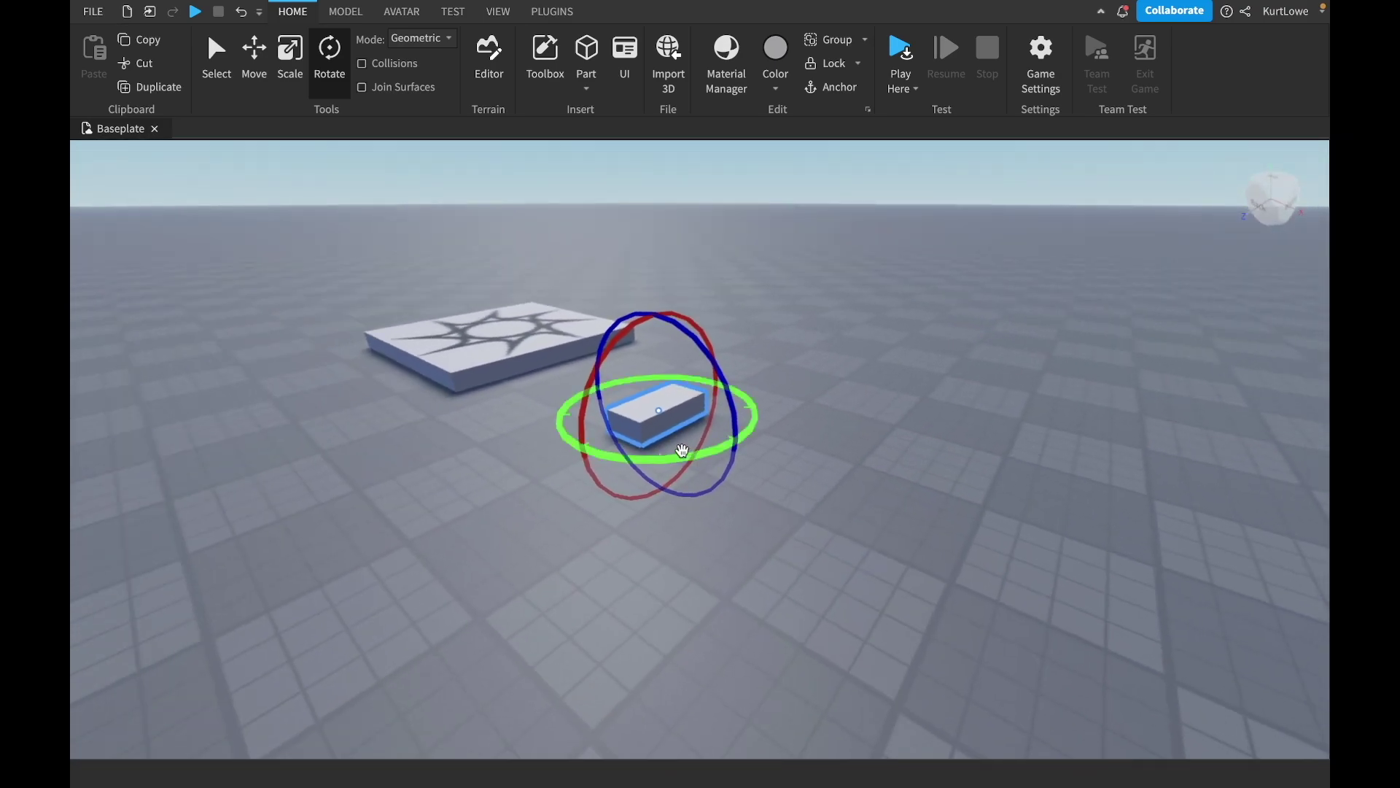
mouse_move(674, 458)
left_mouse_down()
mouse_move(580, 435)
mouse_move(570, 405)
mouse_move(640, 375)
mouse_move(553, 417)
mouse_move(613, 459)
mouse_move(662, 463)
left_mouse_up()
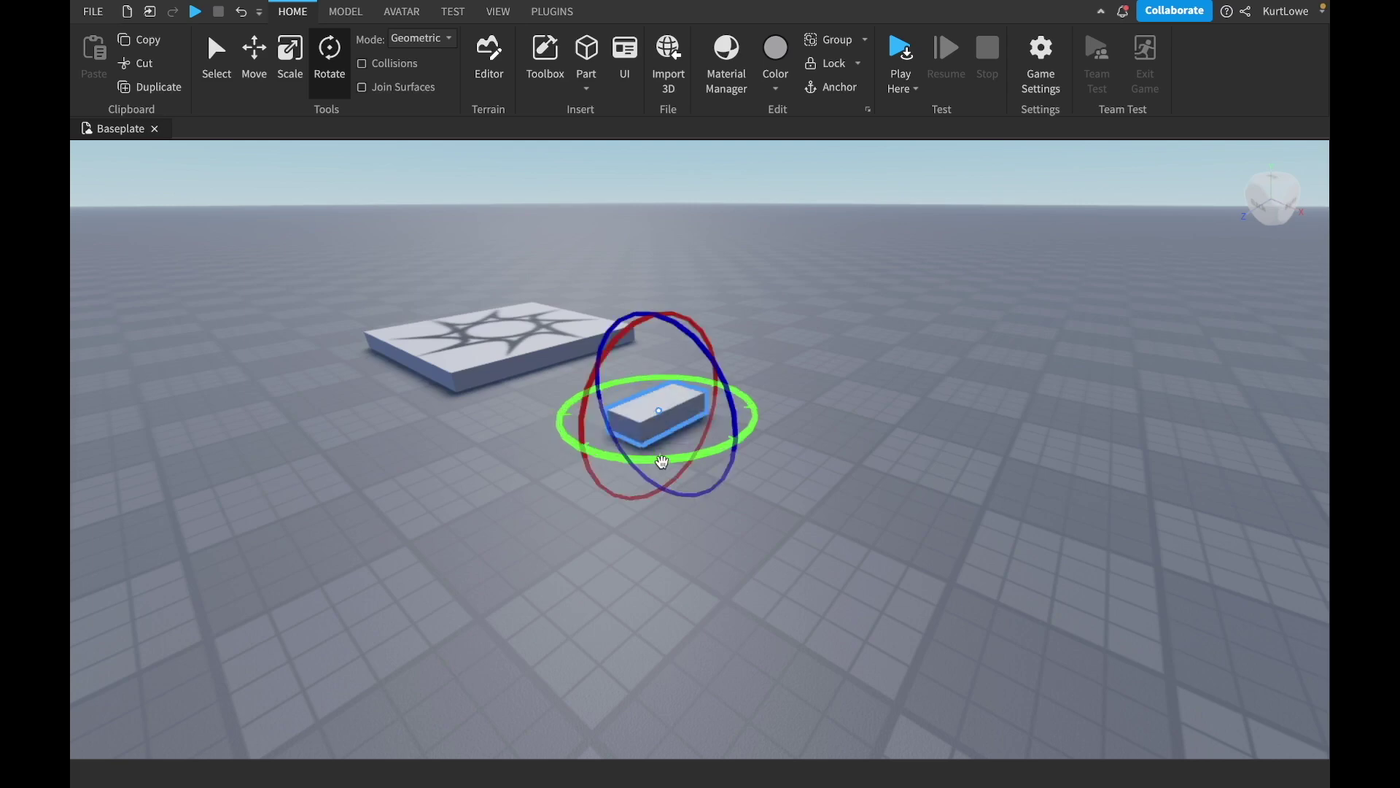